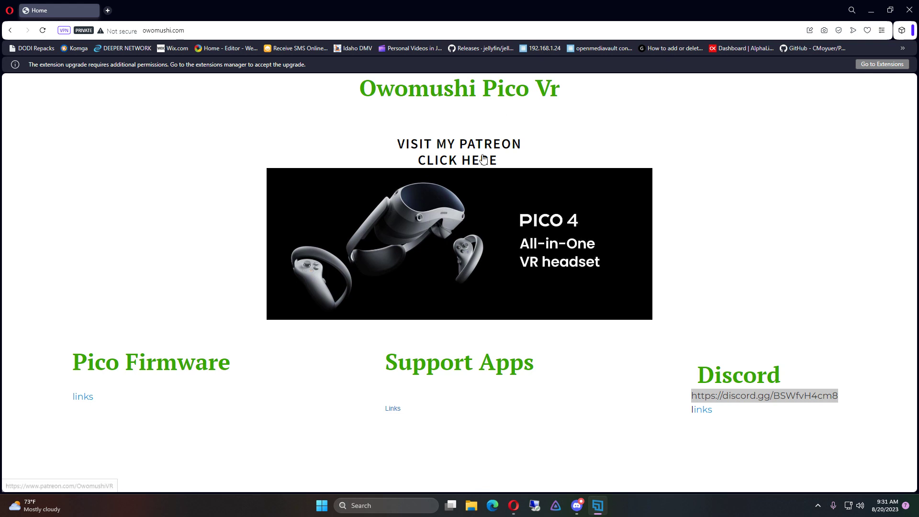
- Verify the VISIT MY PATREON banner reaches the Owomushi VR Patreon page, then open the Pico Firmware links popup
click(465, 158)
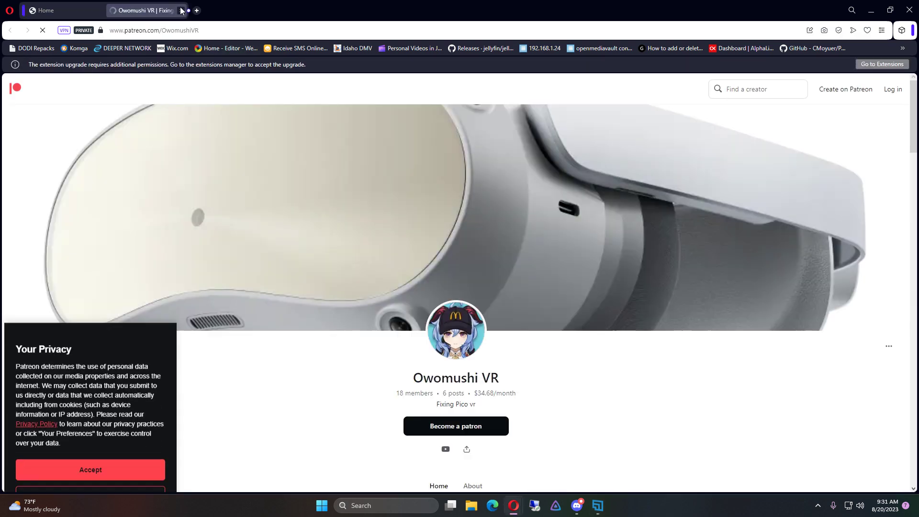
click(181, 11)
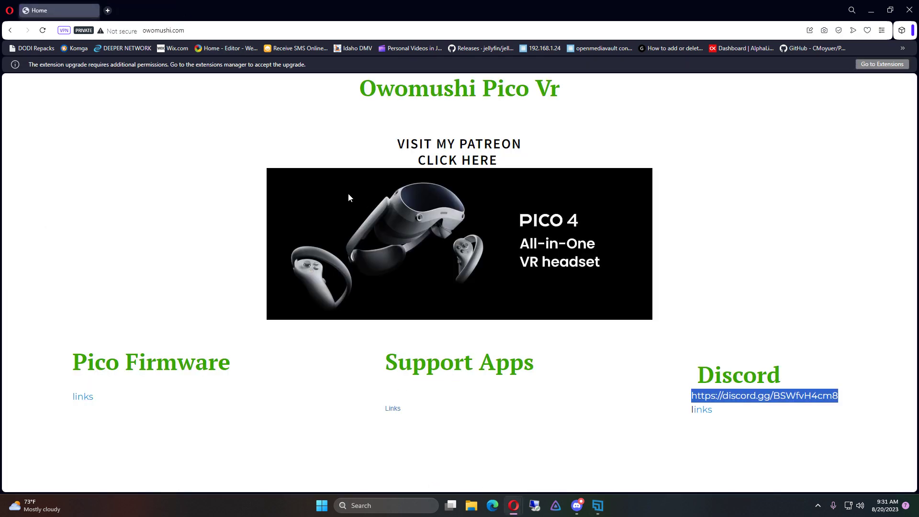
click(82, 397)
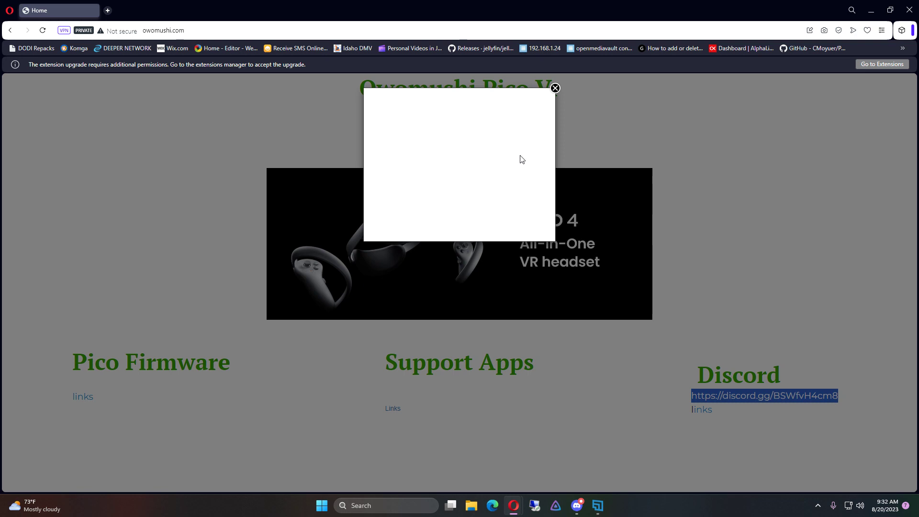
- Repeatedly close and reopen the Pico Firmware links popup on the live site
click(555, 88)
click(81, 397)
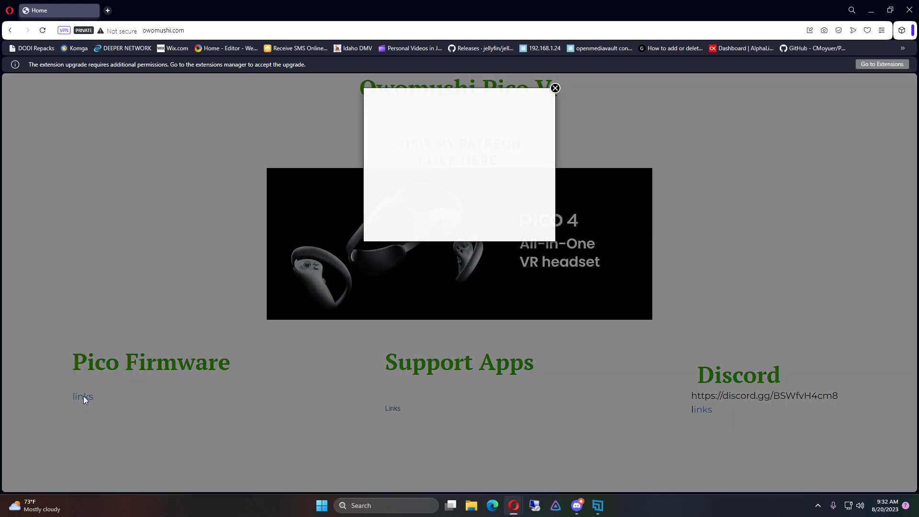
click(555, 89)
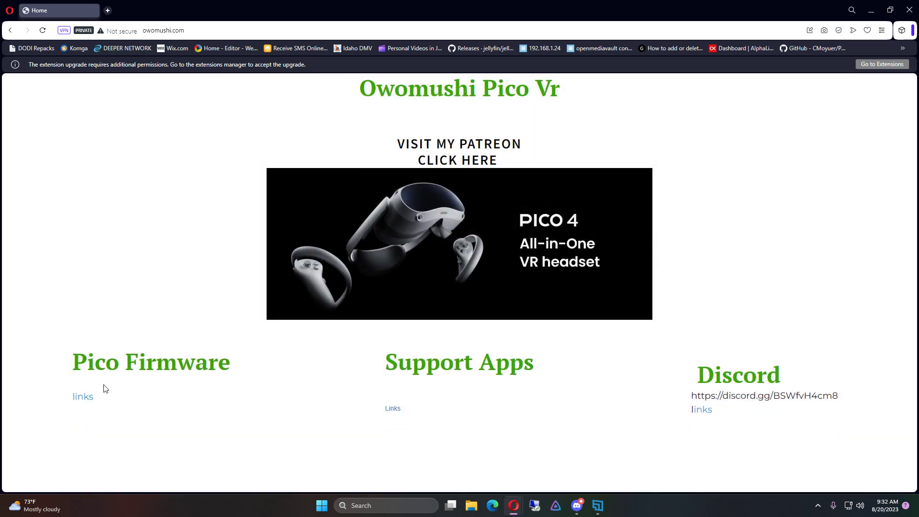
click(87, 398)
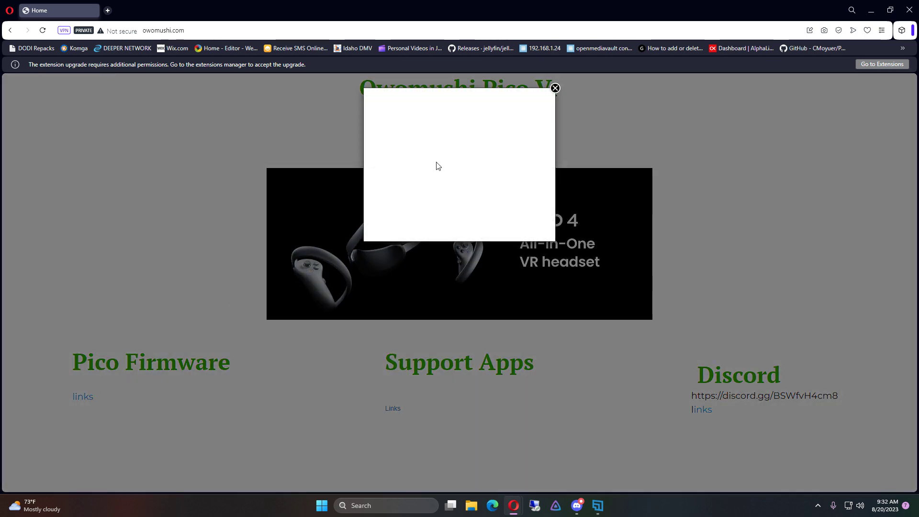
click(555, 88)
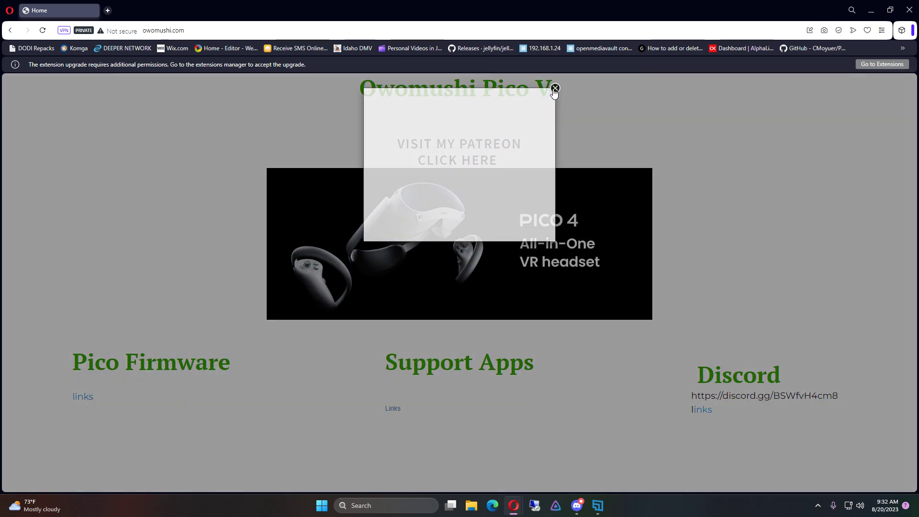
- Open and close the Support Apps and Discord links popups
click(393, 409)
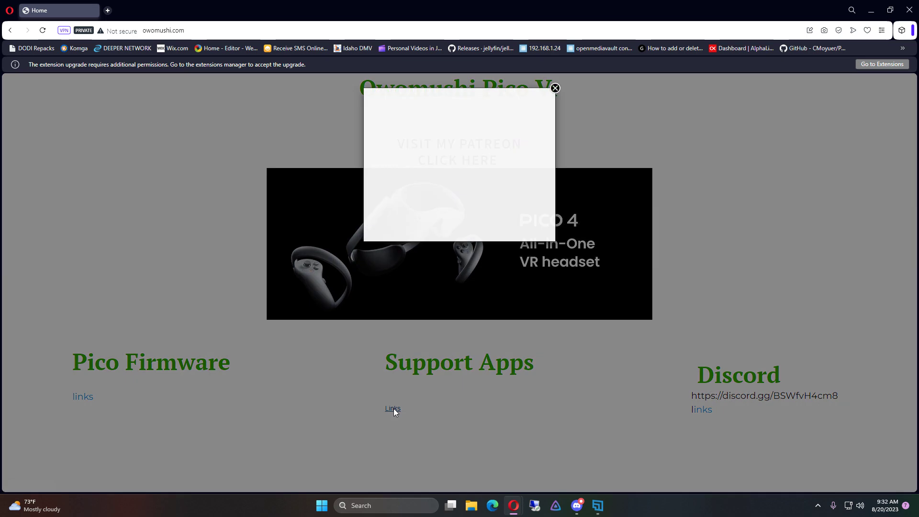
click(556, 89)
click(702, 412)
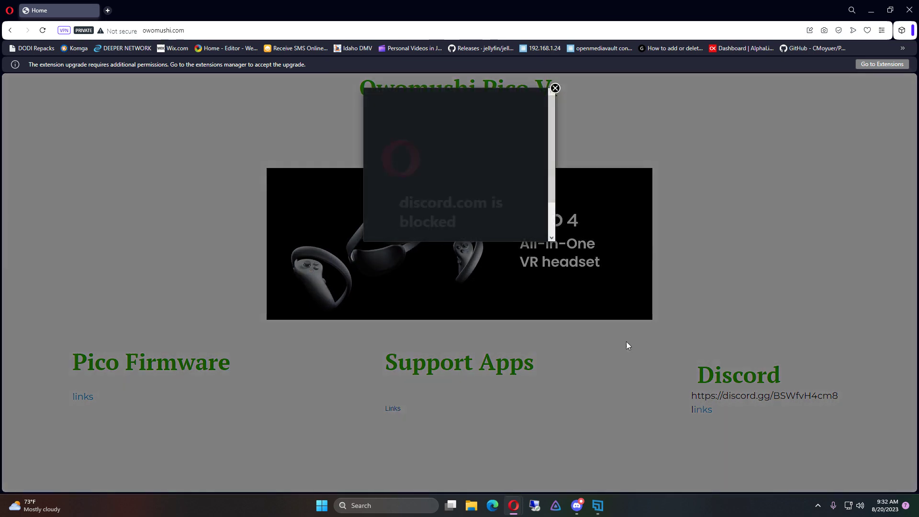
click(555, 88)
- Select the Discord invite URL, bring up its context menu, then clear the selection
drag(692, 395, 838, 396)
right_click(731, 395)
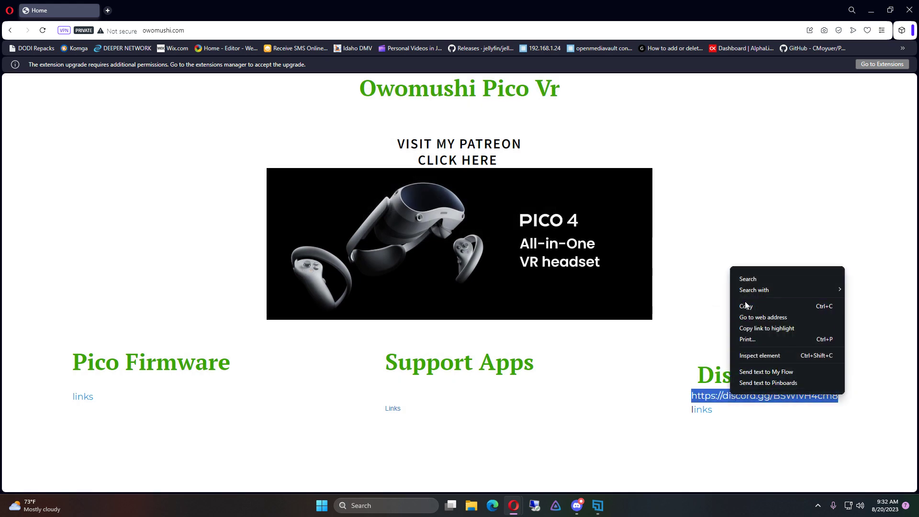
right_click(711, 401)
triple_click(711, 401)
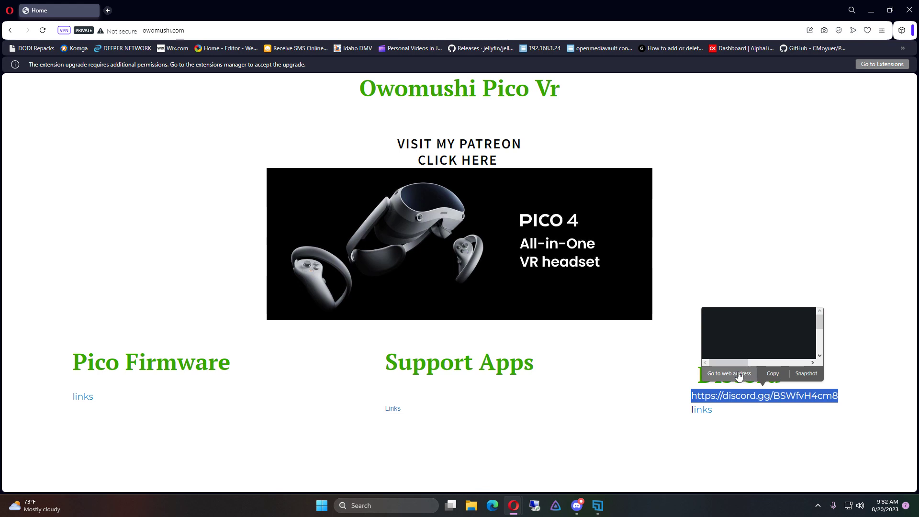
click(396, 398)
- Open the Support Apps links popup and switch to the Site Builder window
click(393, 409)
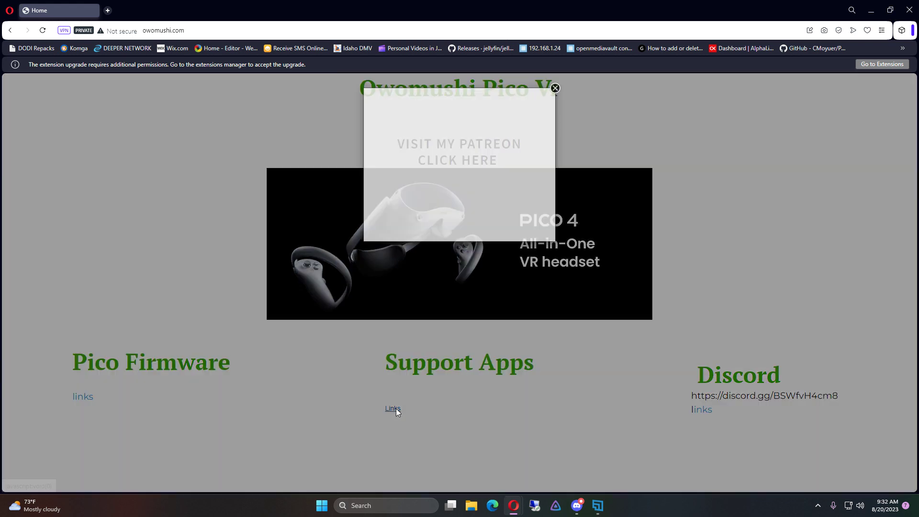
mouse_move(514, 506)
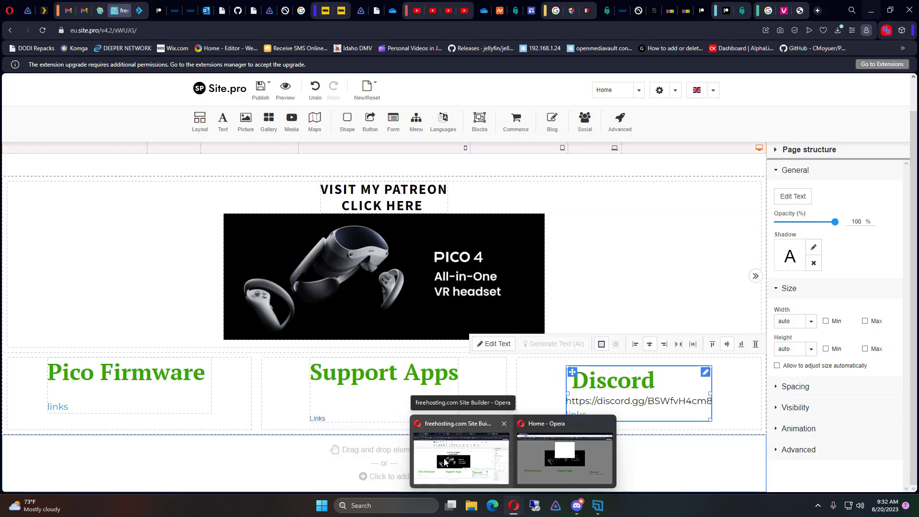
click(461, 454)
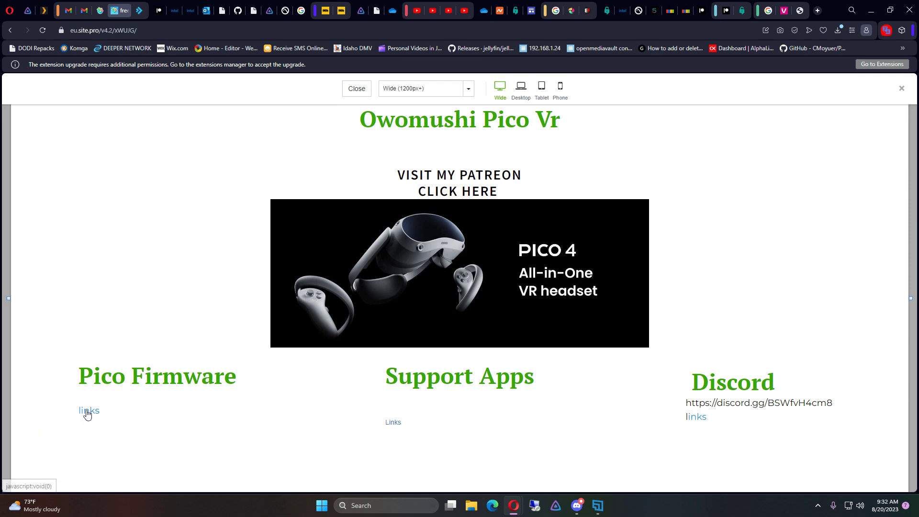
- Open the Pico Firmware links popup in the Wide preview and scroll through the release notes
click(87, 414)
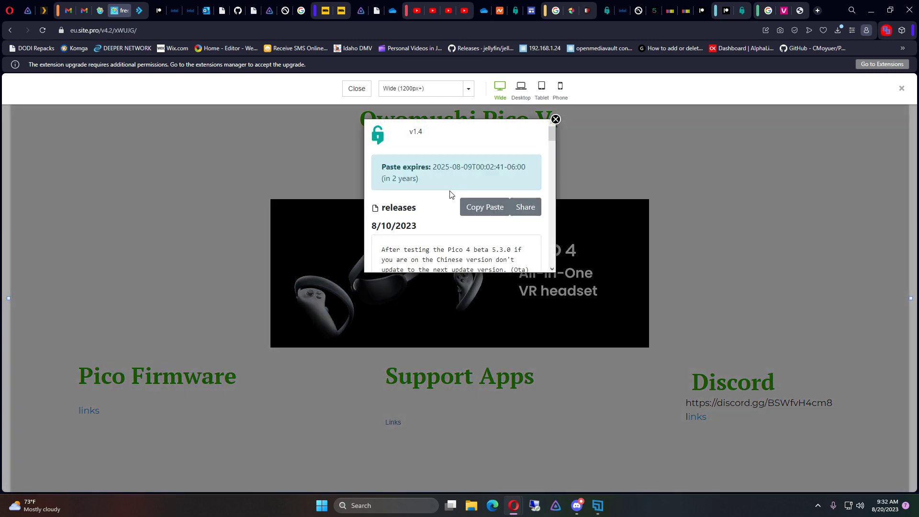
scroll(447, 227, down, 15)
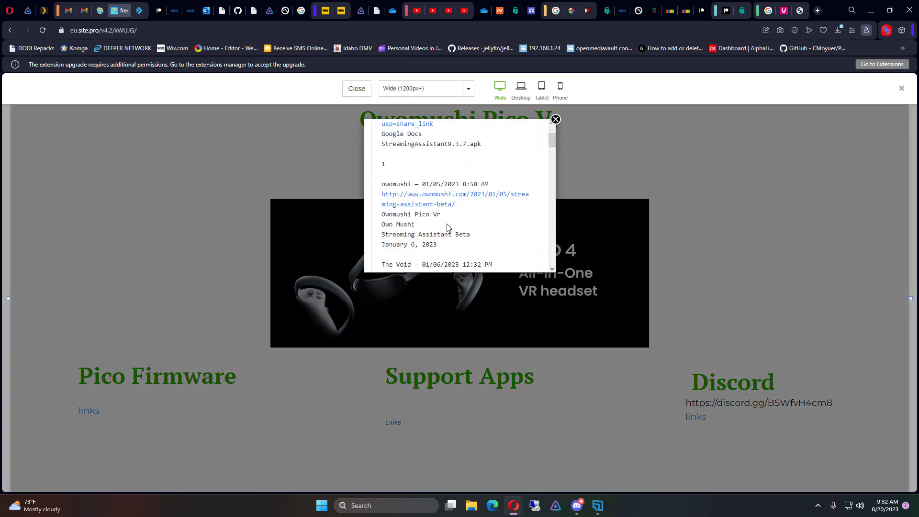
scroll(447, 227, down, 15)
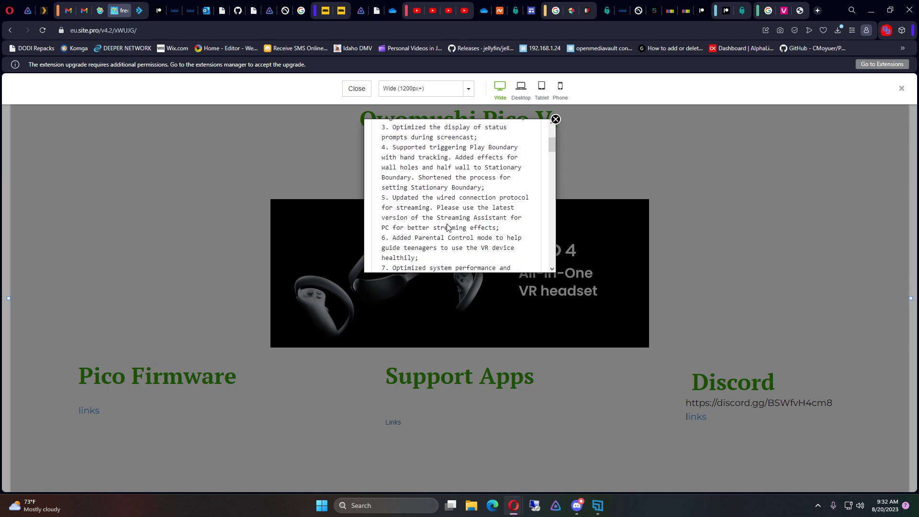
scroll(448, 227, down, 15)
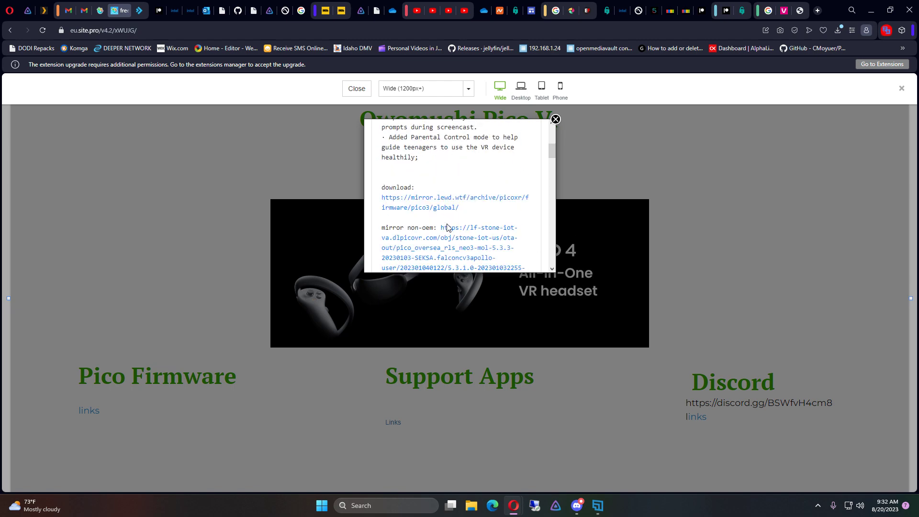
scroll(448, 227, up, 15)
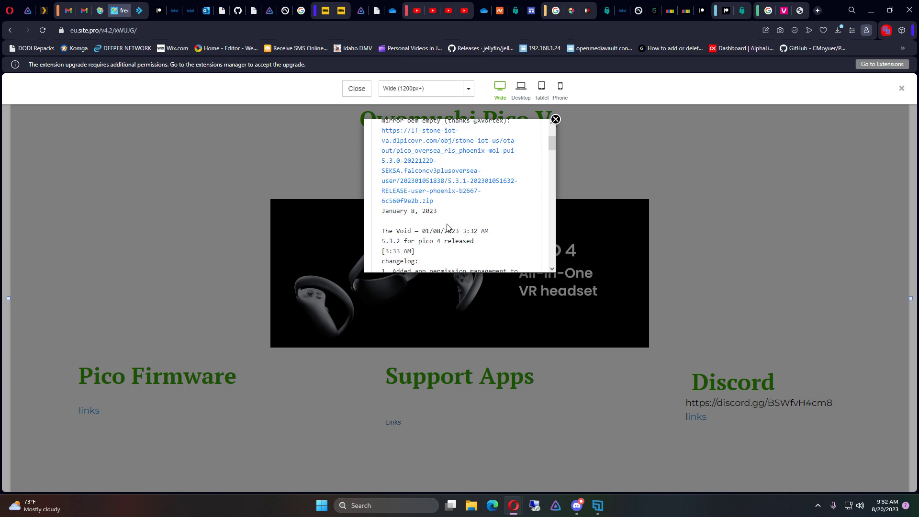
scroll(447, 227, up, 15)
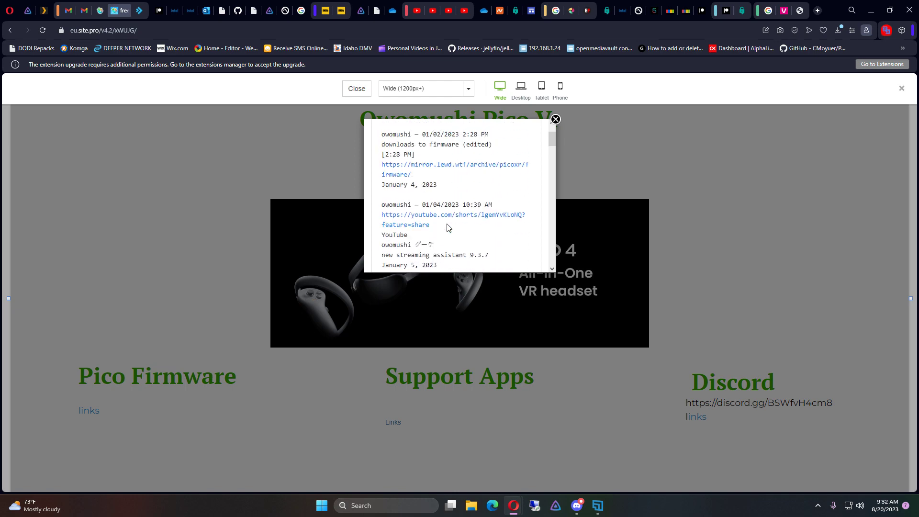
scroll(448, 227, down, 15)
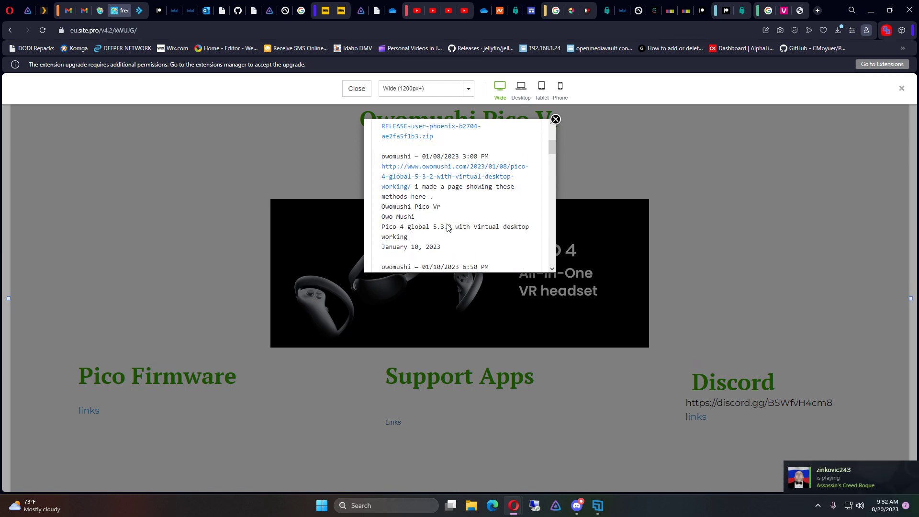
scroll(448, 227, down, 15)
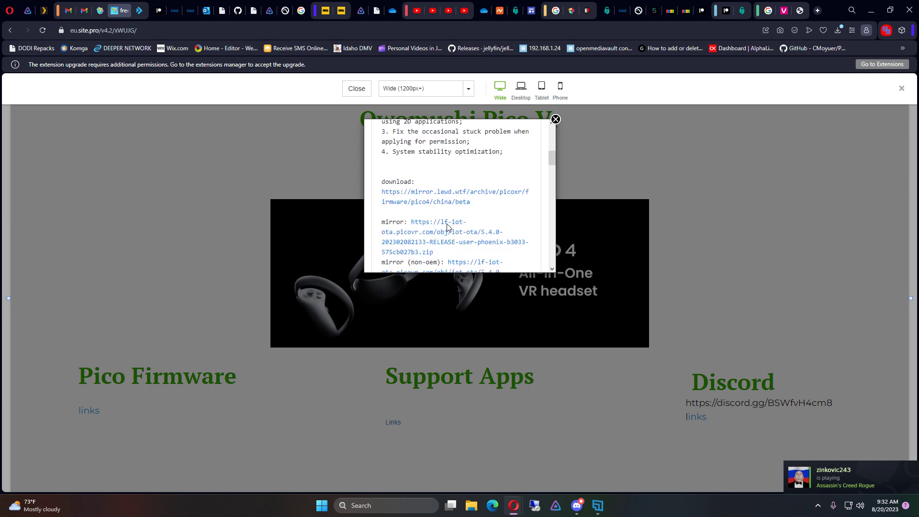
scroll(448, 227, down, 5)
- Review the rest of the firmware release notes and download links, then close the popup
drag(550, 166, 549, 246)
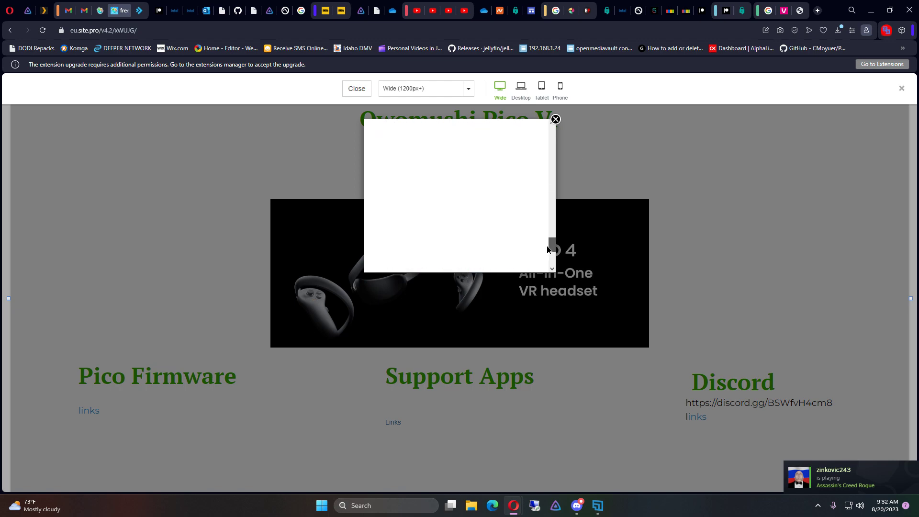
scroll(425, 224, up, 10)
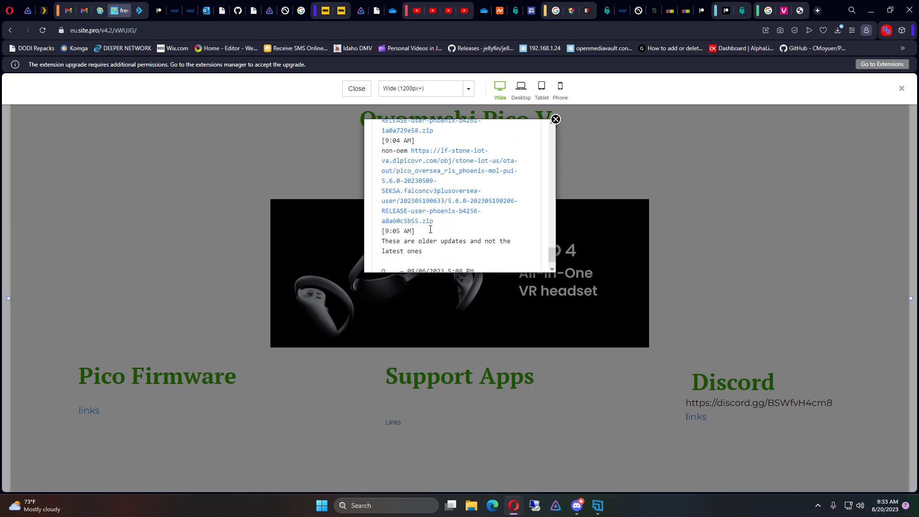
scroll(430, 230, up, 5)
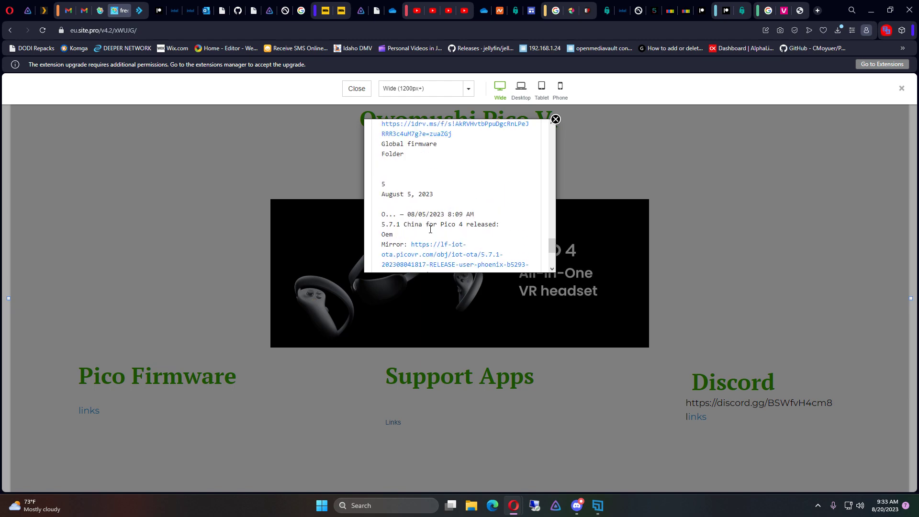
scroll(431, 230, up, 10)
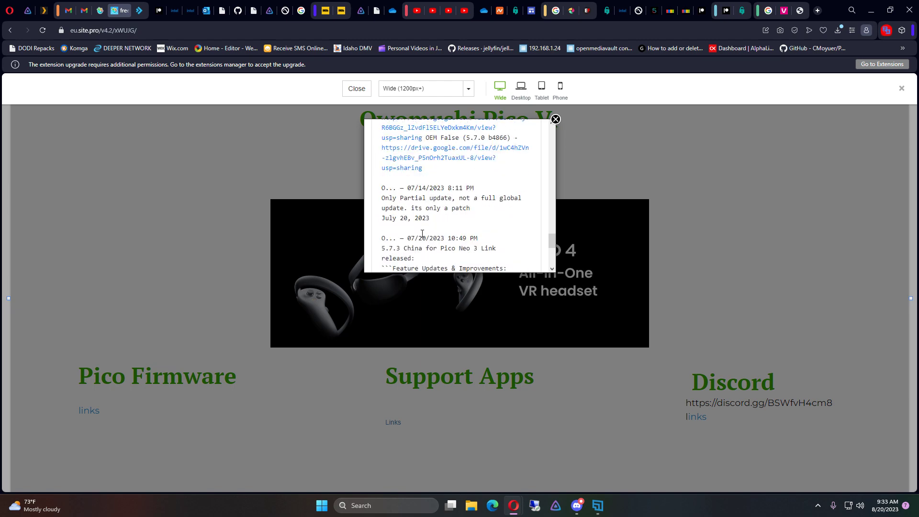
scroll(421, 231, down, 10)
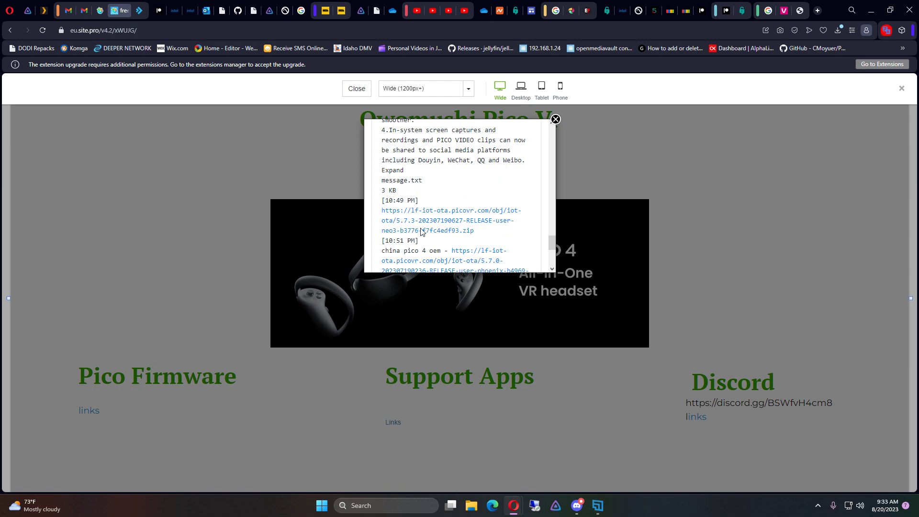
scroll(422, 230, down, 10)
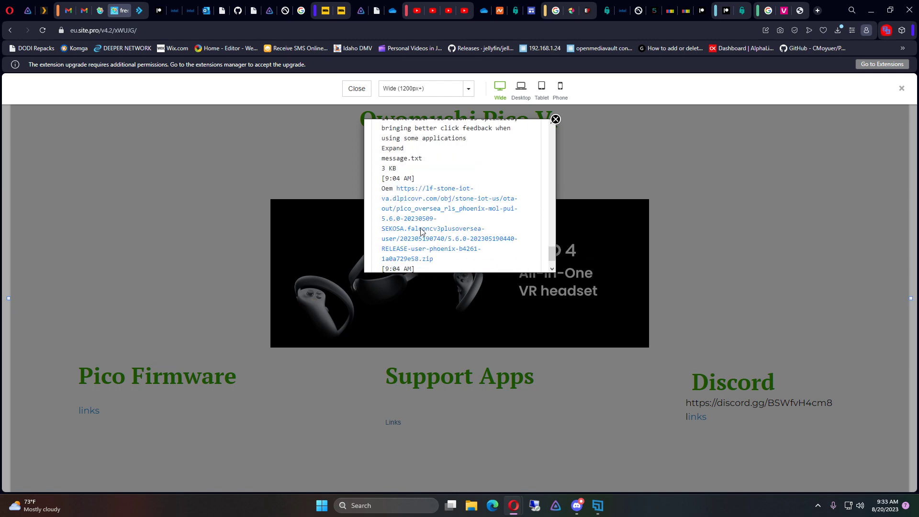
click(555, 120)
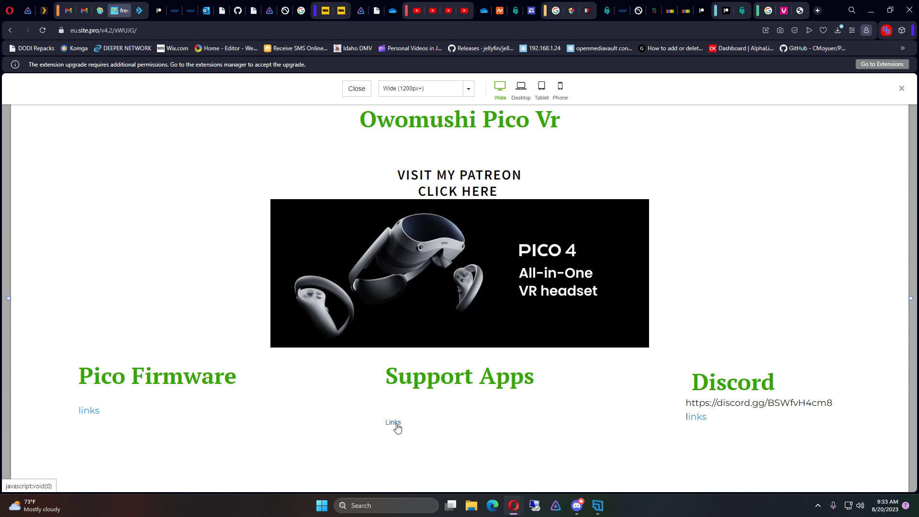
- Open, scroll and close the Support Apps links popup in the Wide preview
click(395, 426)
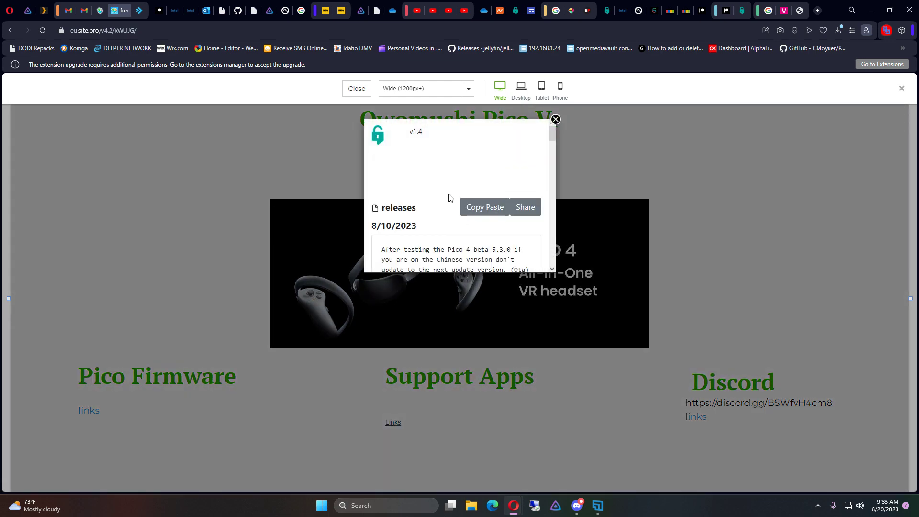
scroll(457, 209, down, 5)
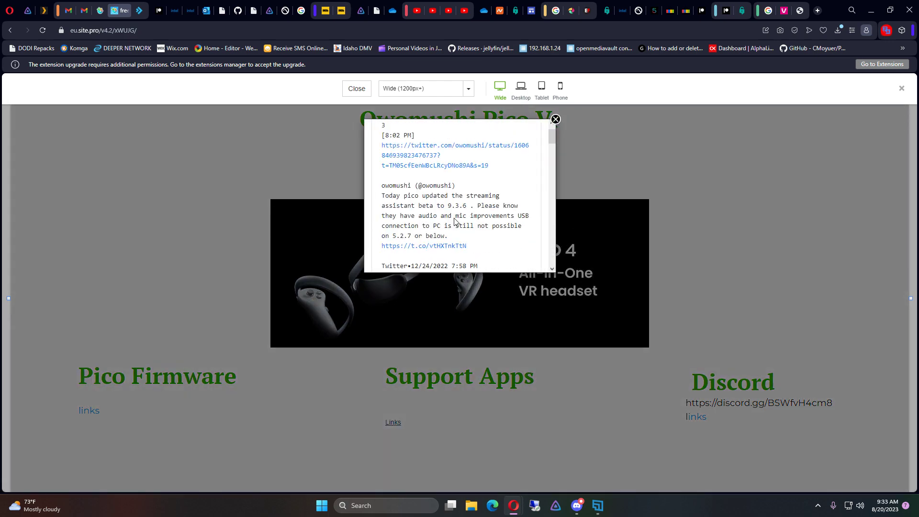
click(556, 119)
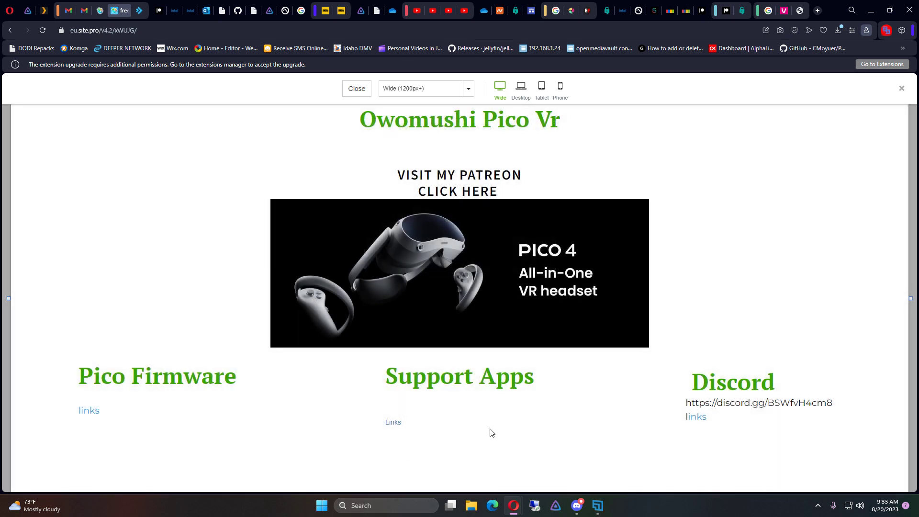
- Recheck the Support Apps popup, then switch the preview to Phone (360px) width
click(396, 426)
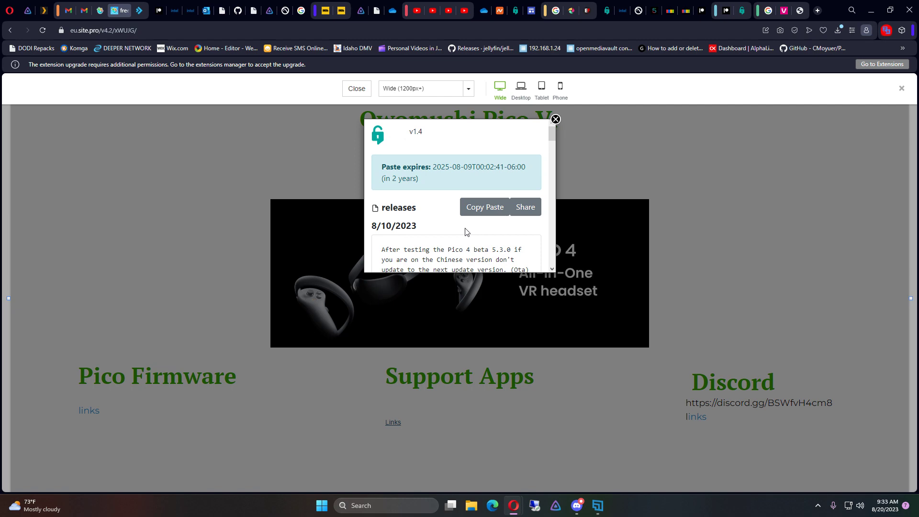
scroll(462, 215, down, 10)
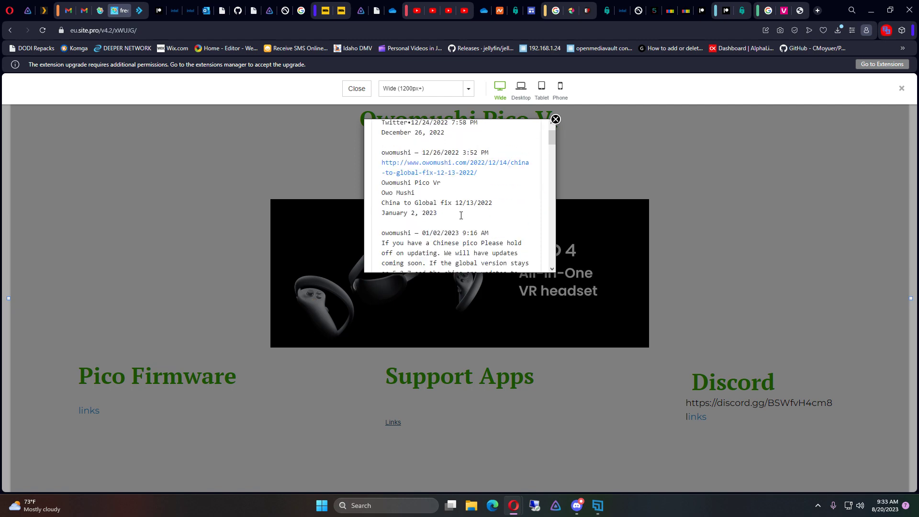
scroll(462, 215, up, 3)
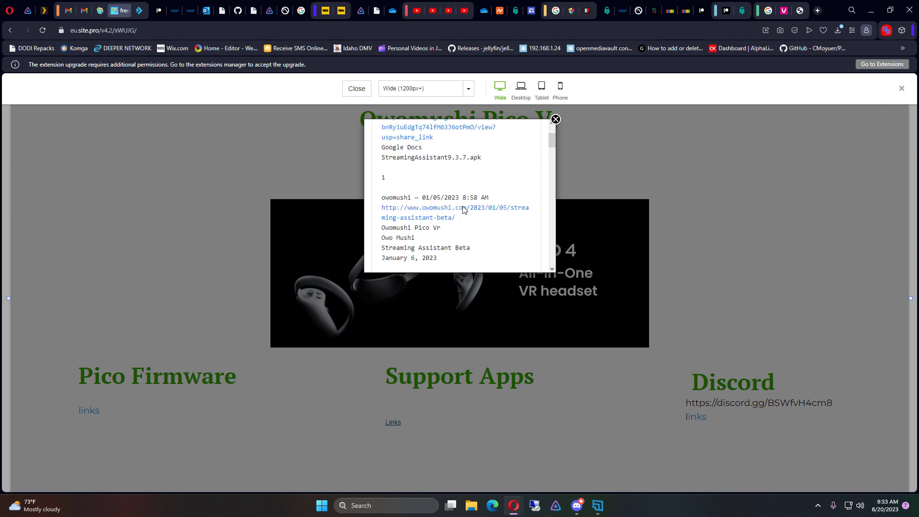
click(556, 119)
click(560, 88)
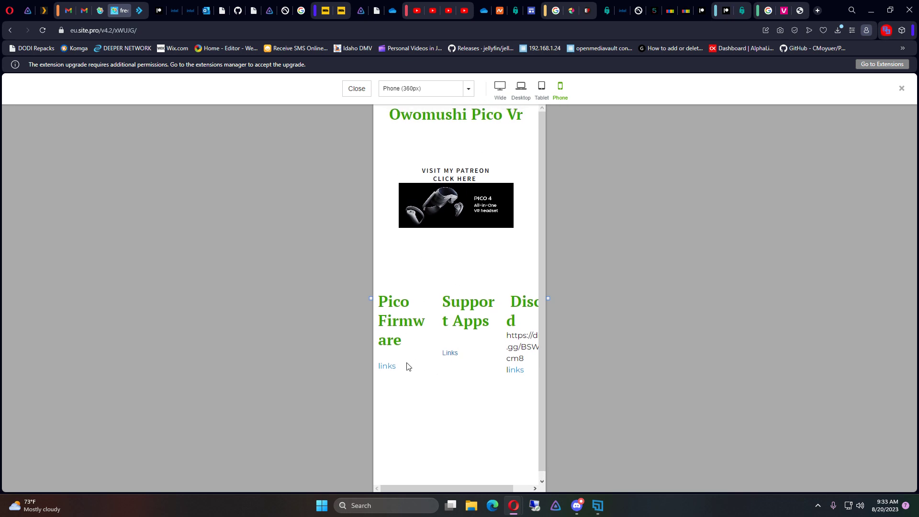
- At phone width, open, scroll and close the Pico Firmware links popup
click(385, 367)
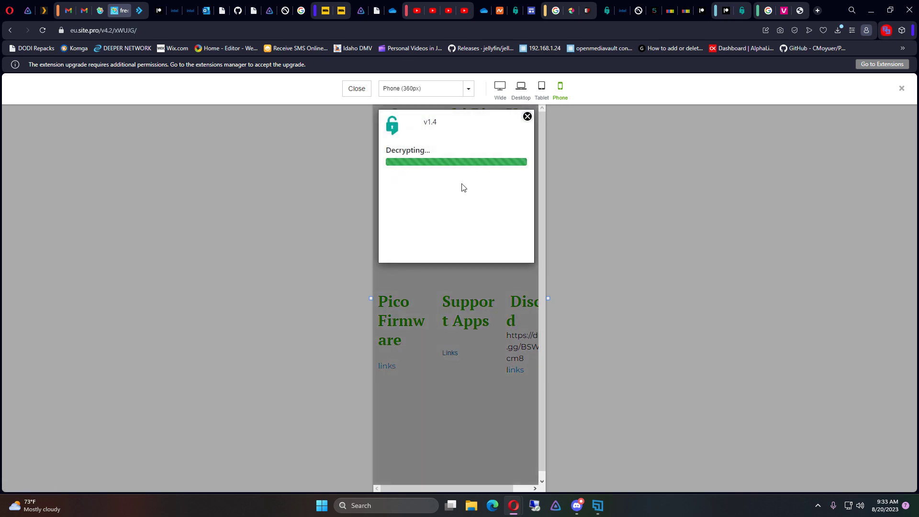
scroll(453, 210, down, 10)
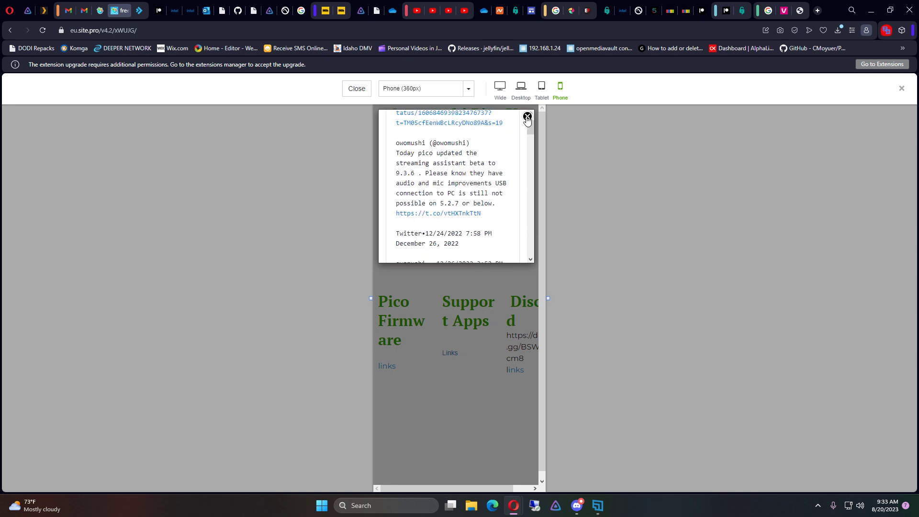
click(528, 118)
- Open and close the Support Apps popup on phone, then return the preview to Wide (1200px+)
click(450, 353)
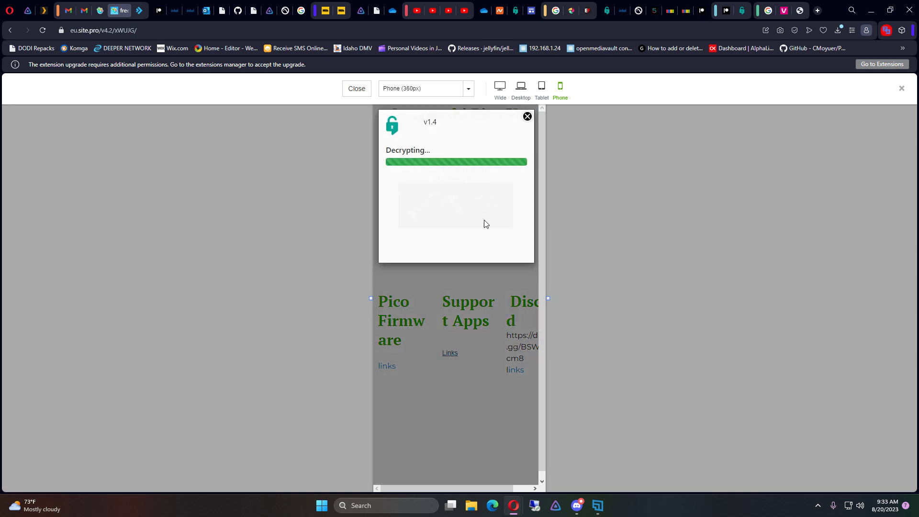
click(527, 117)
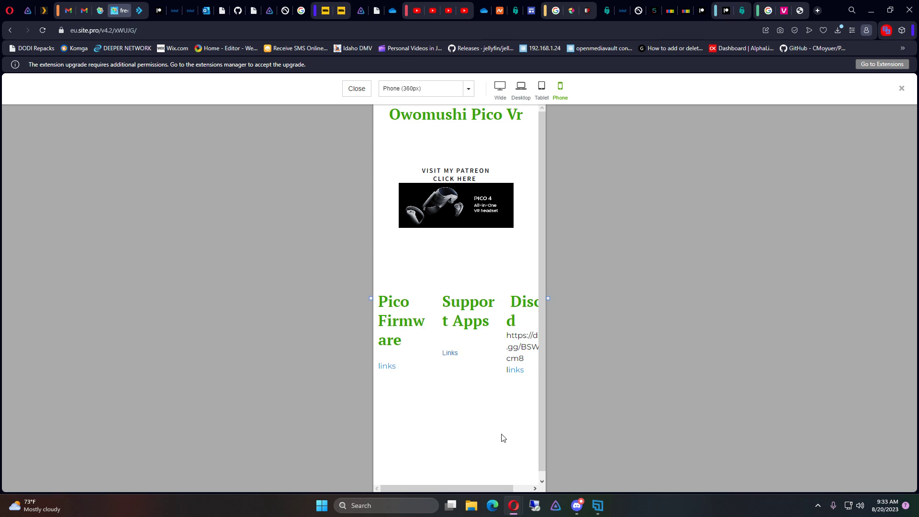
click(500, 87)
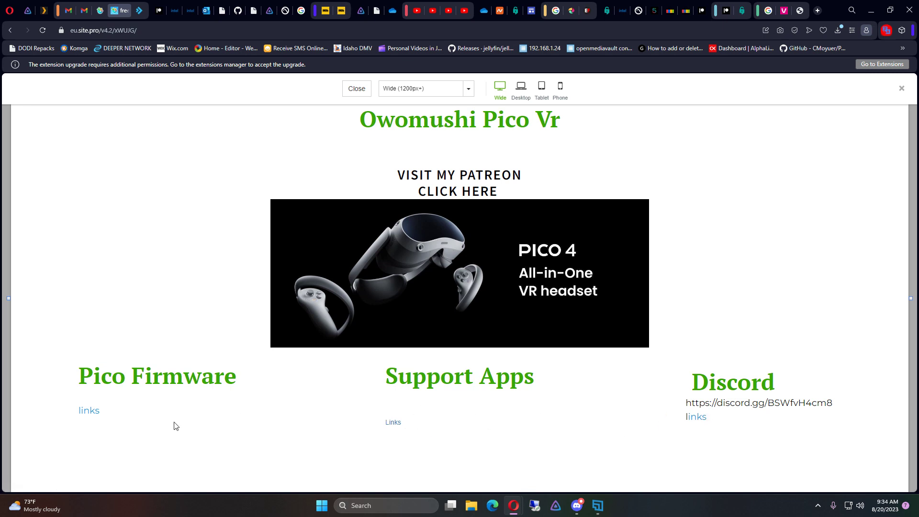
click(702, 421)
click(552, 120)
mouse_move(505, 507)
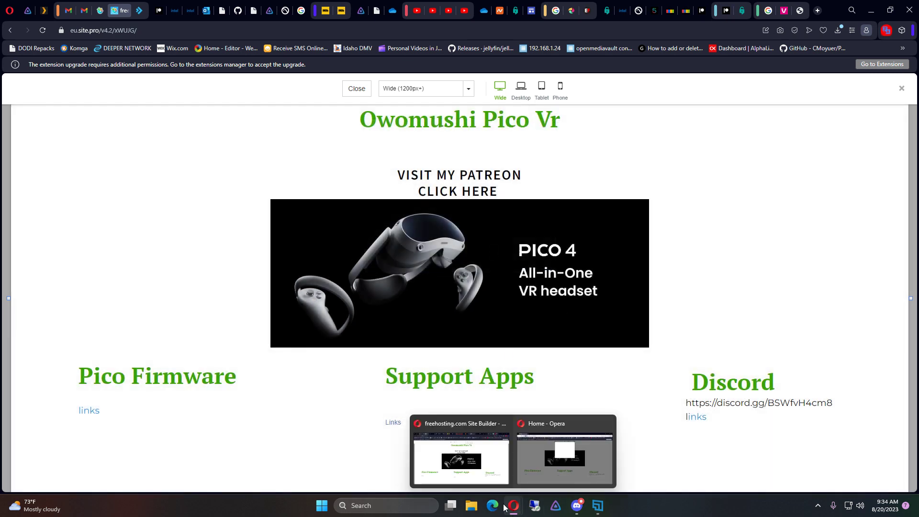